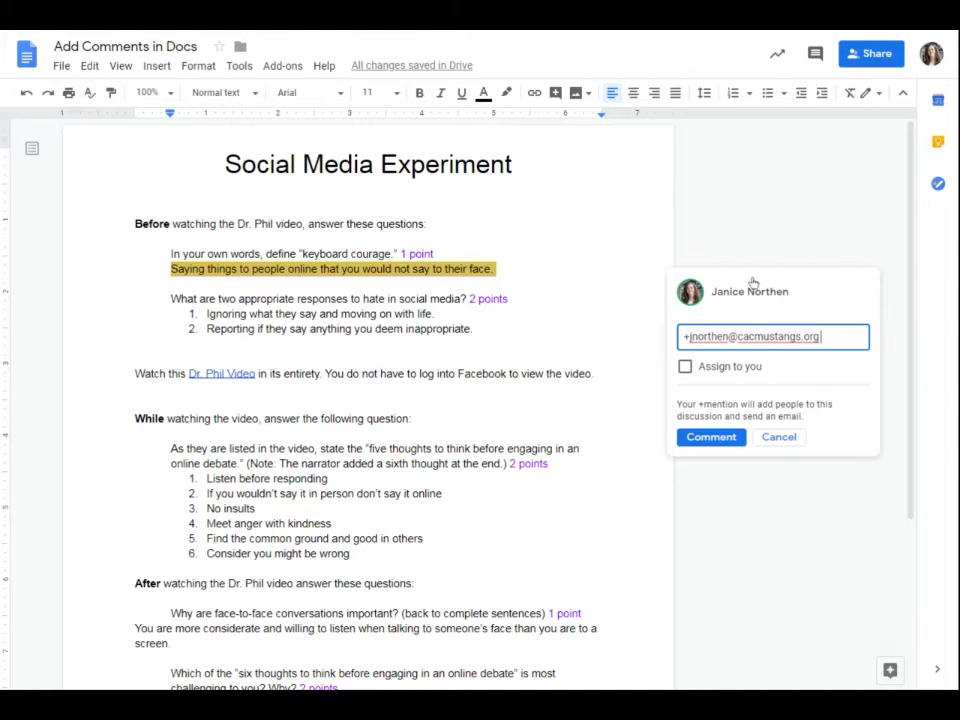
Replace the mention with 'Check this out.' plus the pasted brian-kolb.com article link, and post the comment.
key(BackSpace)
key(BackSpace)
key(BackSpace)
key(BackSpace)
key(BackSpace)
key(BackSpace)
key(BackSpace)
key(BackSpace)
key(BackSpace)
key(BackSpace)
key(BackSpace)
key(BackSpace)
key(BackSpace)
key(BackSpace)
key(BackSpace)
key(BackSpace)
key(BackSpace)
key(BackSpace)
key(BackSpace)
key(BackSpace)
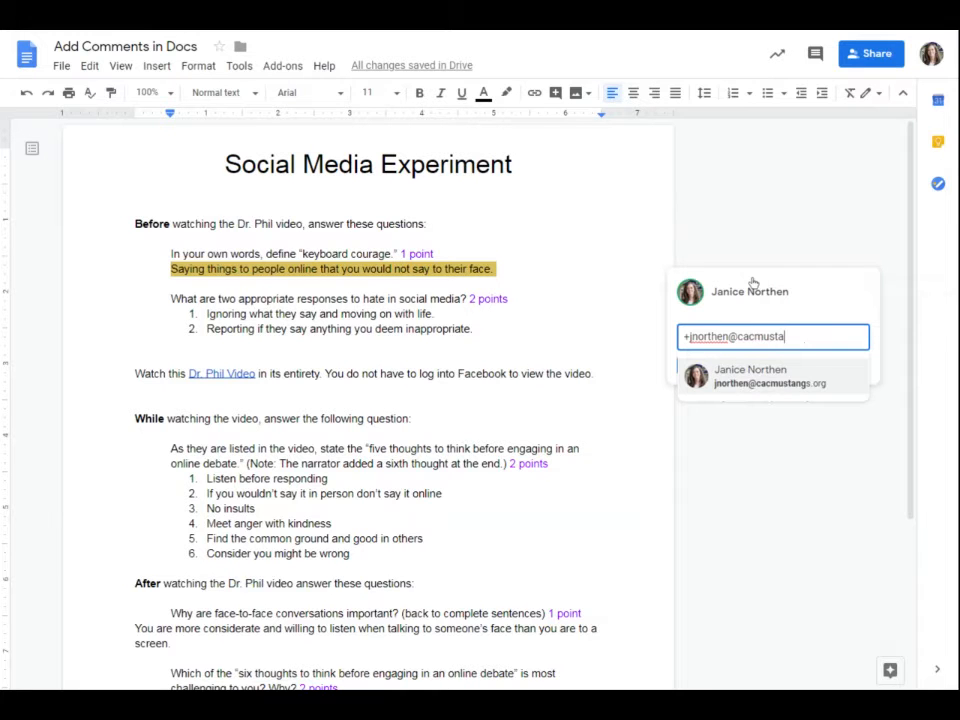
text(Ch)
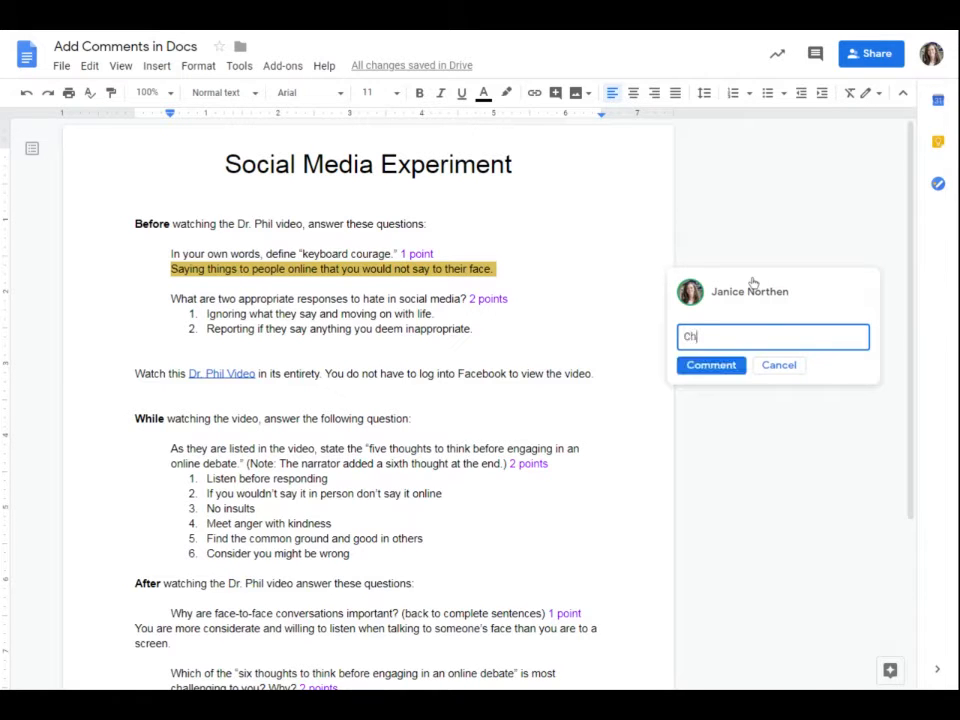
text(eck this out.)
text(https://brian-kolb.com/2016/07/19/keyboard-courage/#:~:text=keyboard%20courage,internet%20web%2Dpage%20or%20posting.)
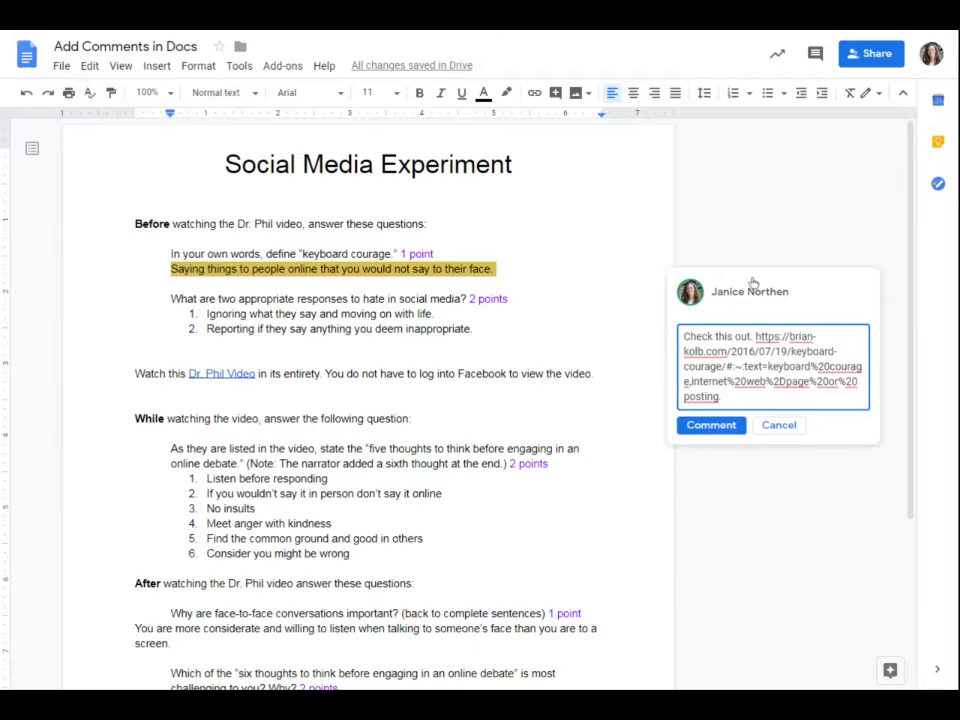
click(741, 424)
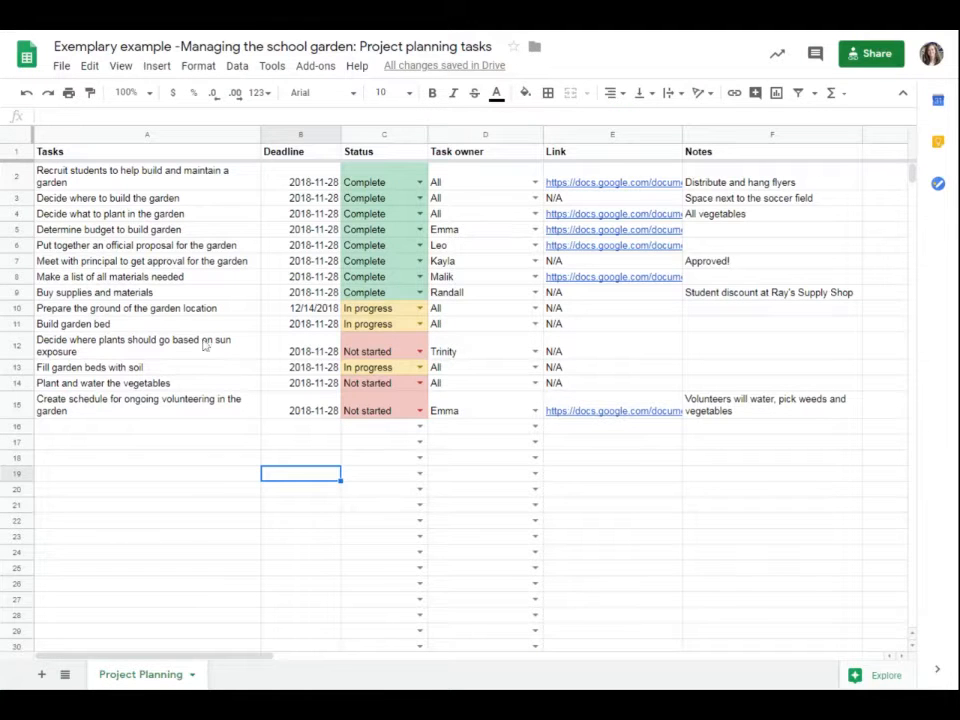
Post the comment 'Great!' on the task in cell A10 from the right-click menu.
click(166, 312)
right_click(166, 312)
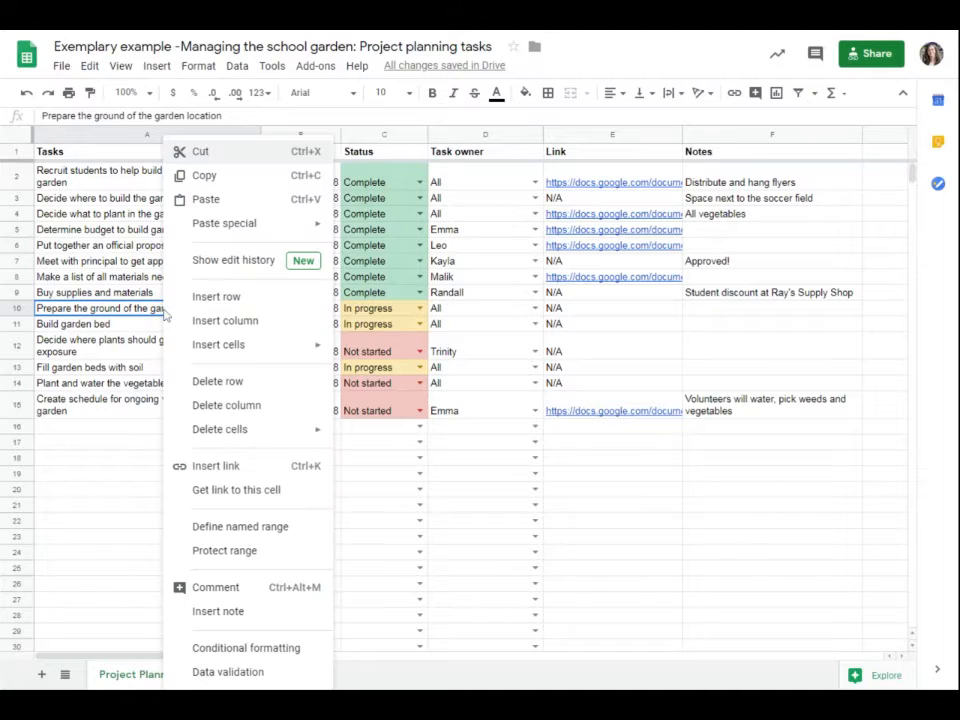
click(217, 588)
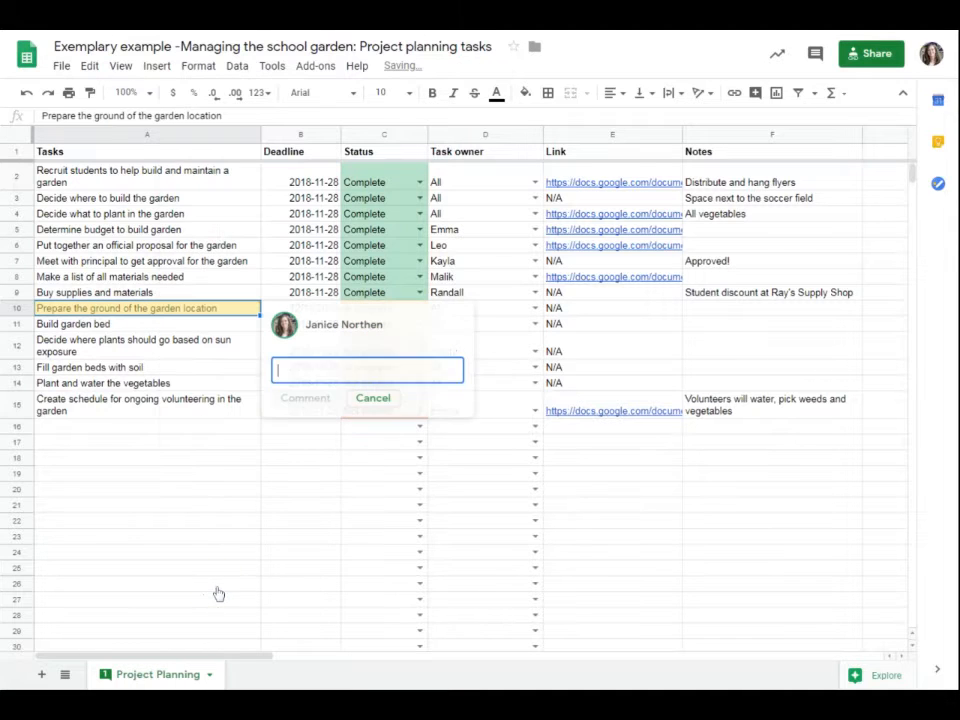
text(Great!)
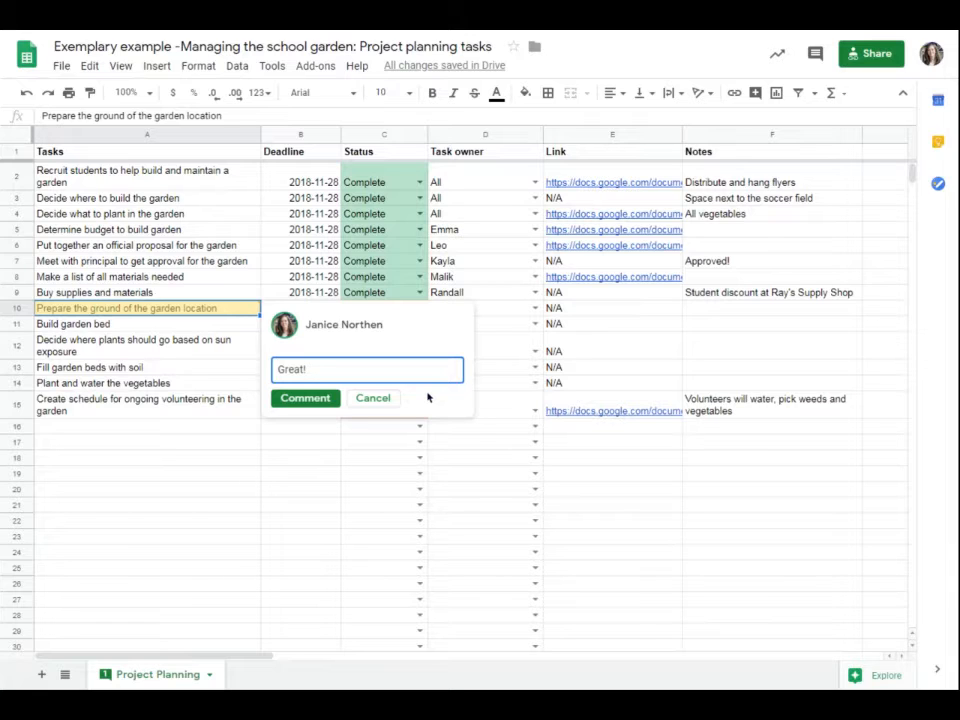
key(Return)
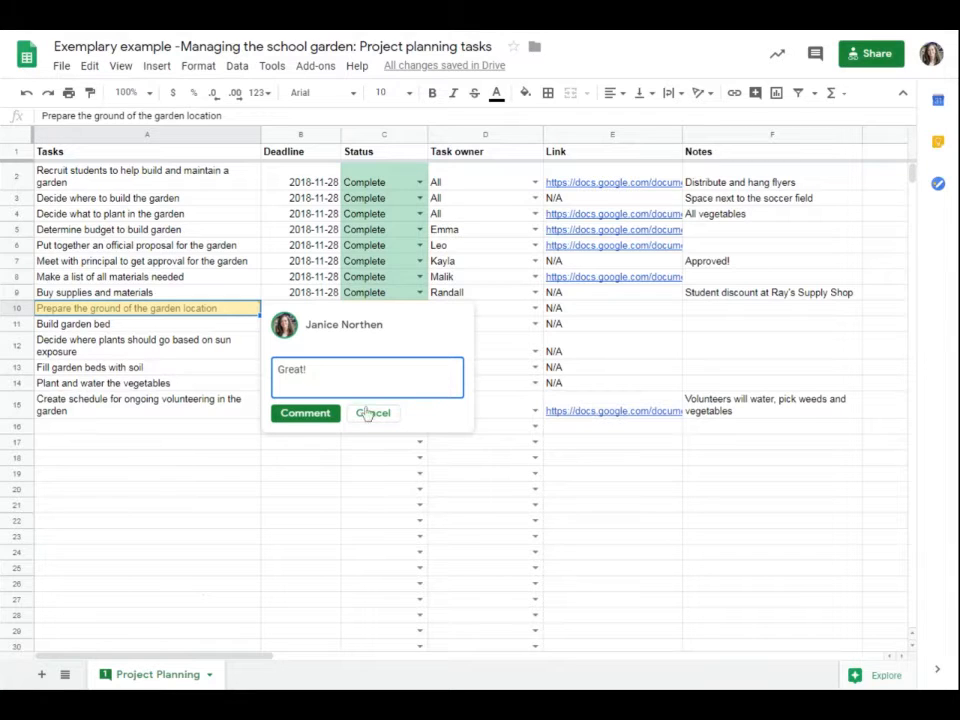
click(305, 412)
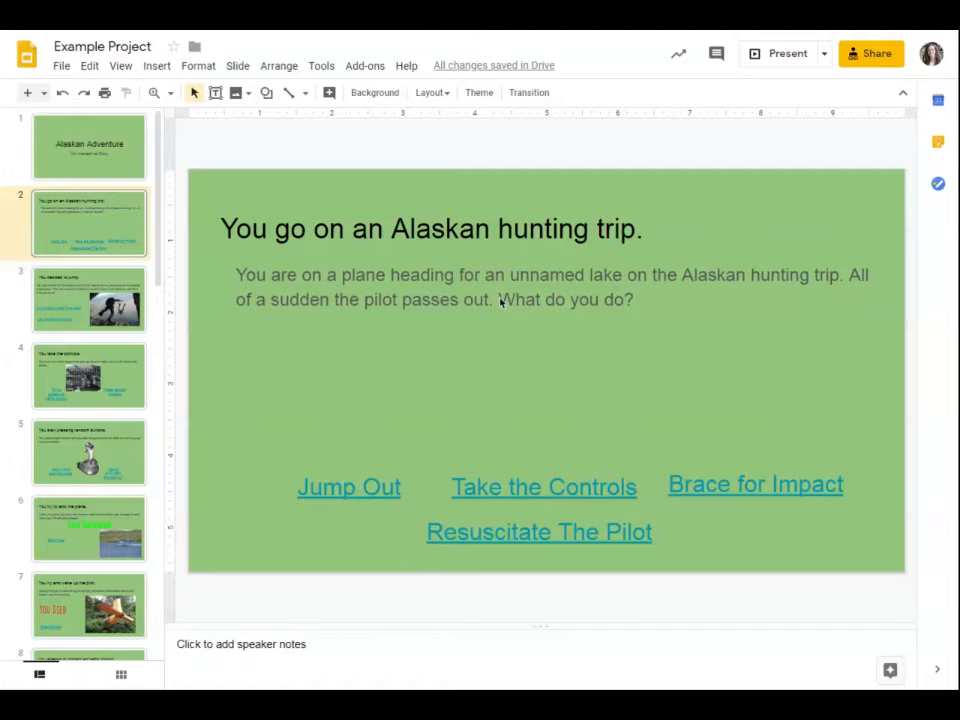
Highlight 'What do you do?' on slide 2 and draft the comment 'Yikes! I don't know!'.
click(500, 300)
drag(499, 302, 636, 305)
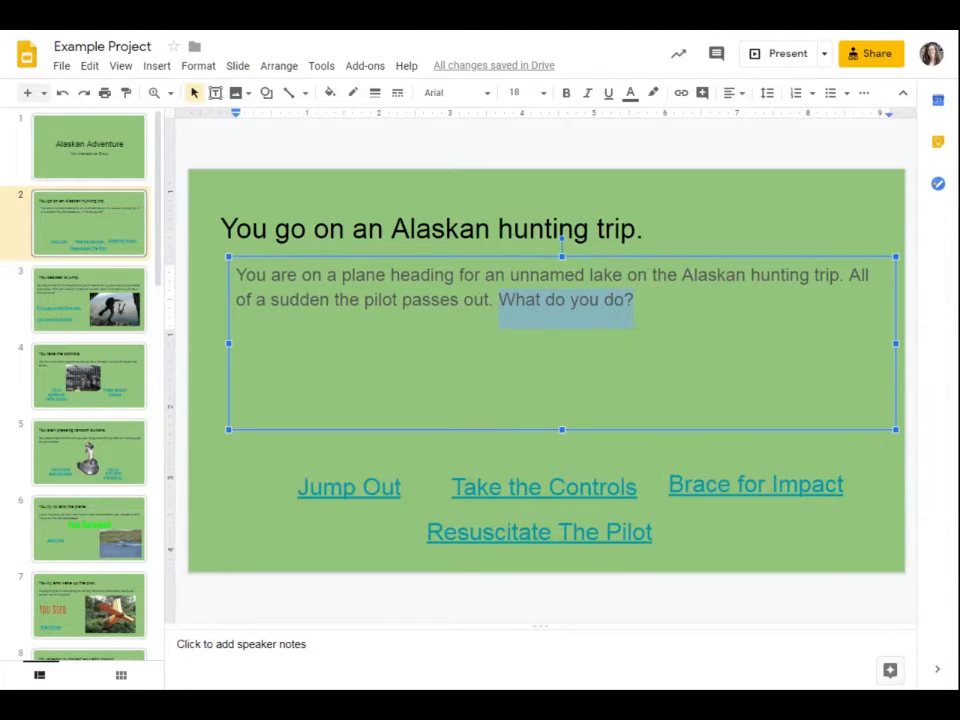
right_click(621, 284)
click(689, 538)
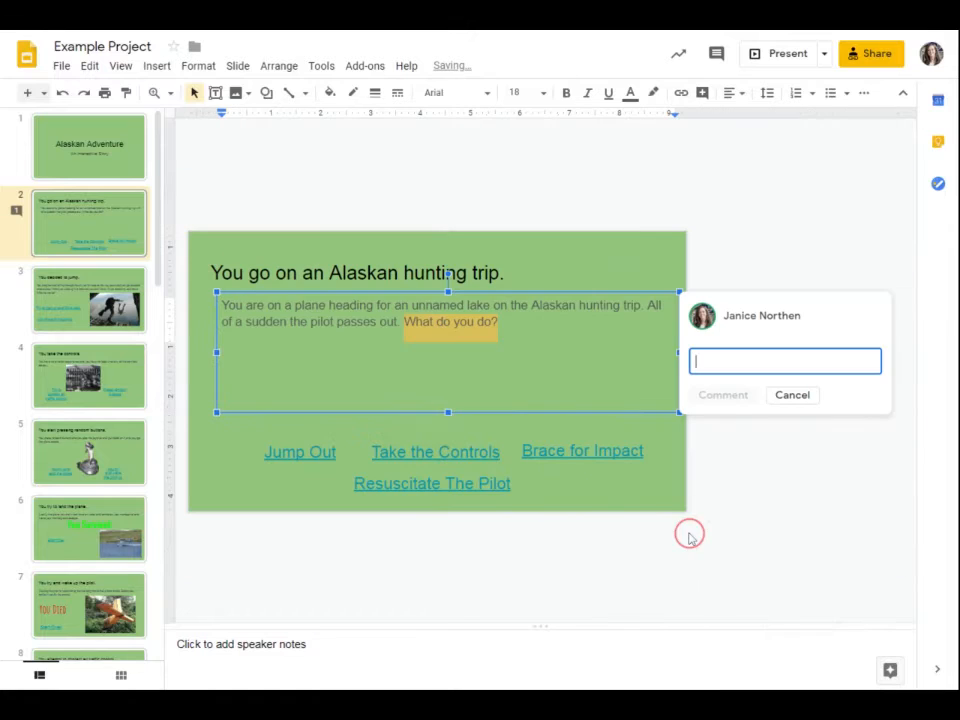
text(Yikes!  I don't know!)
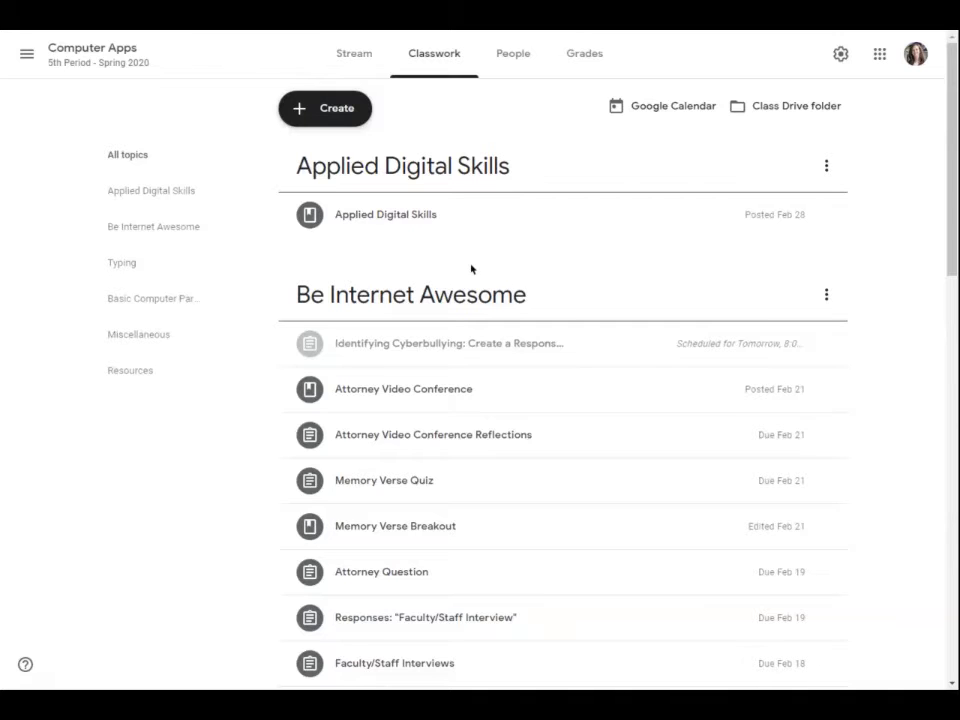
Create a new assignment from Classwork and bring up its + Rubric options.
click(315, 113)
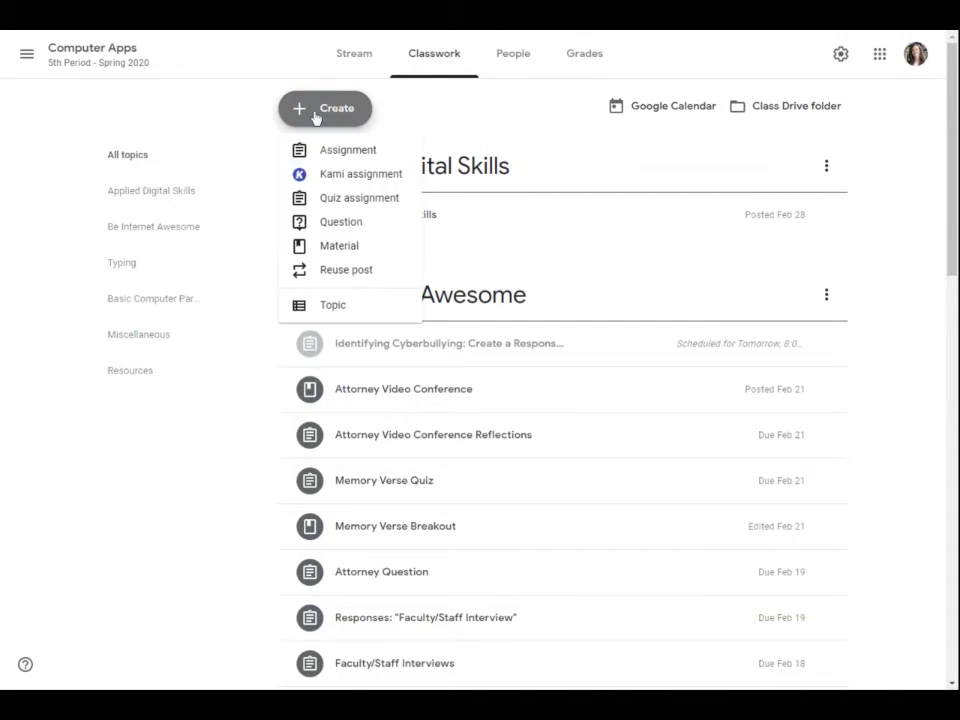
click(317, 230)
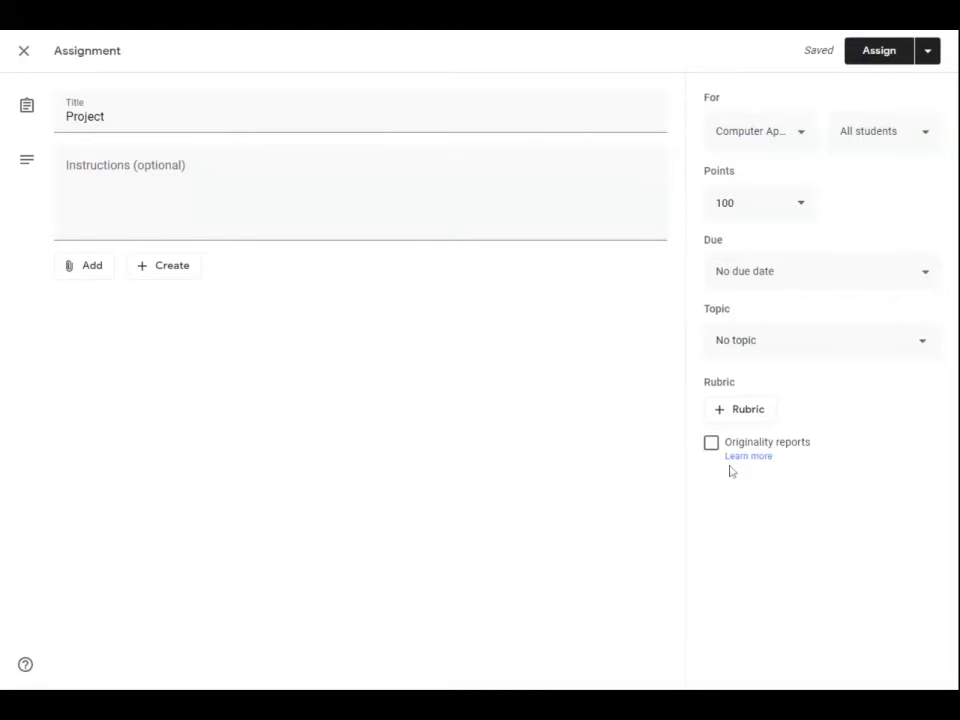
click(741, 412)
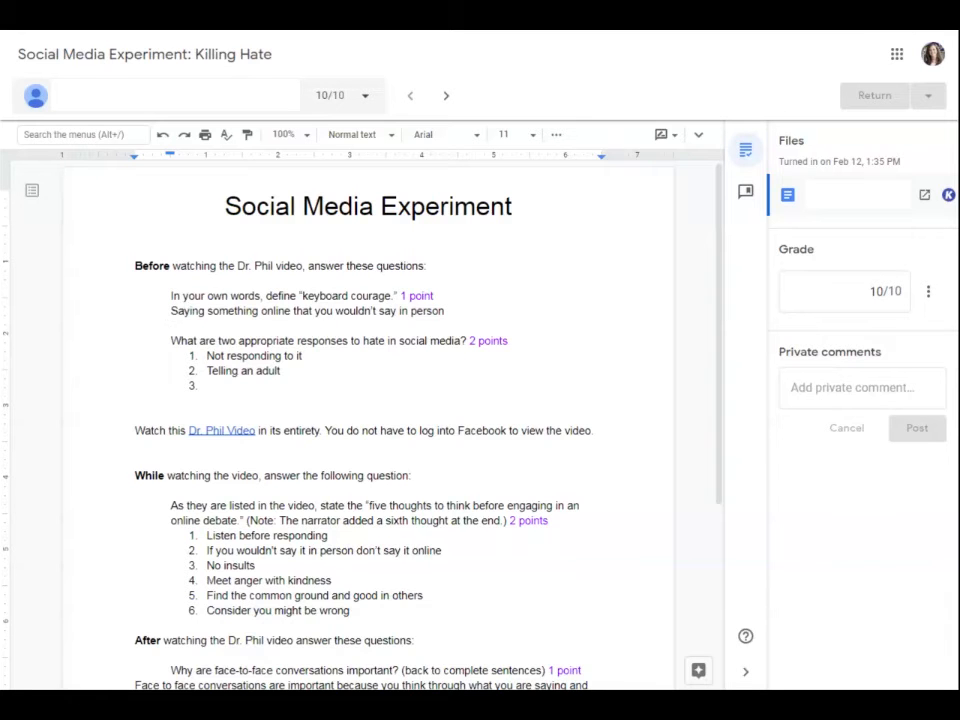
Select the student's keyboard-courage answer, open the comment bank, and type # for saved-comment suggestions.
drag(168, 316, 450, 311)
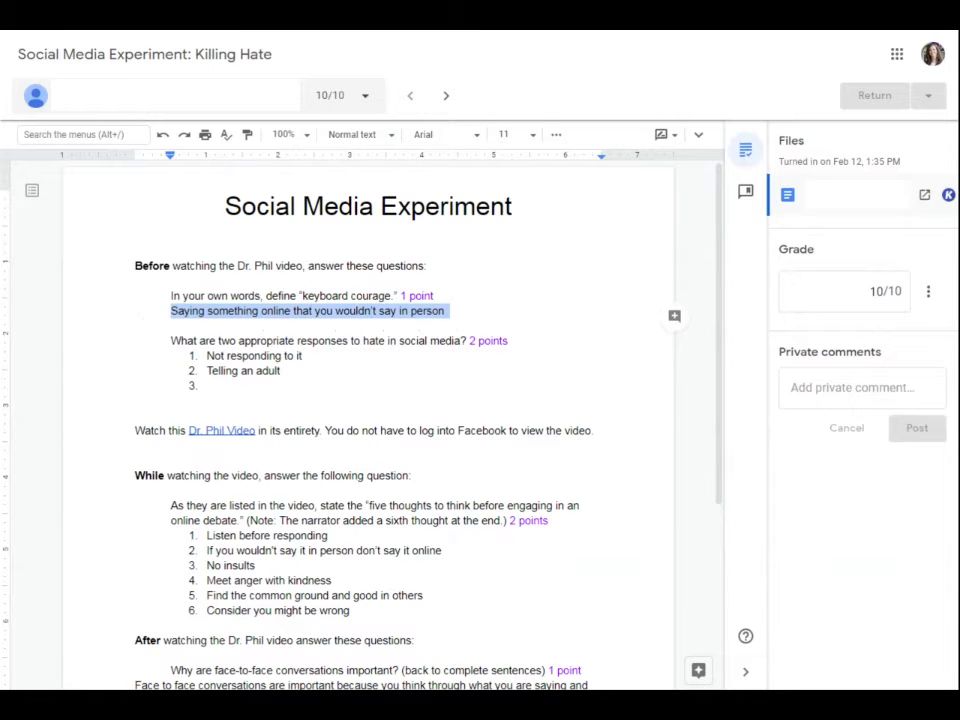
click(675, 317)
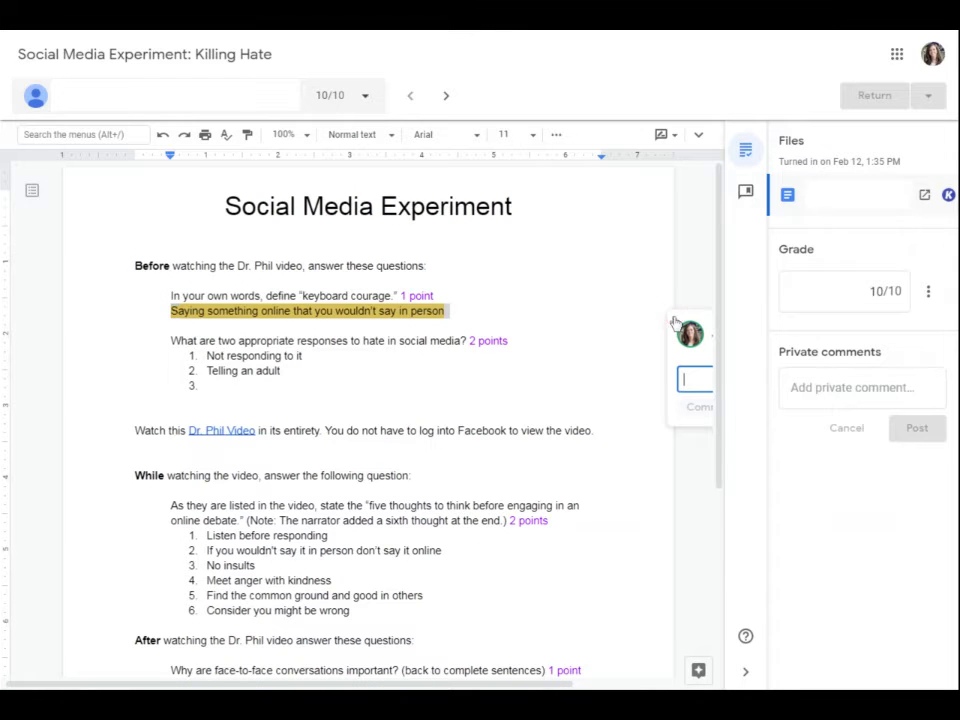
drag(498, 686, 633, 686)
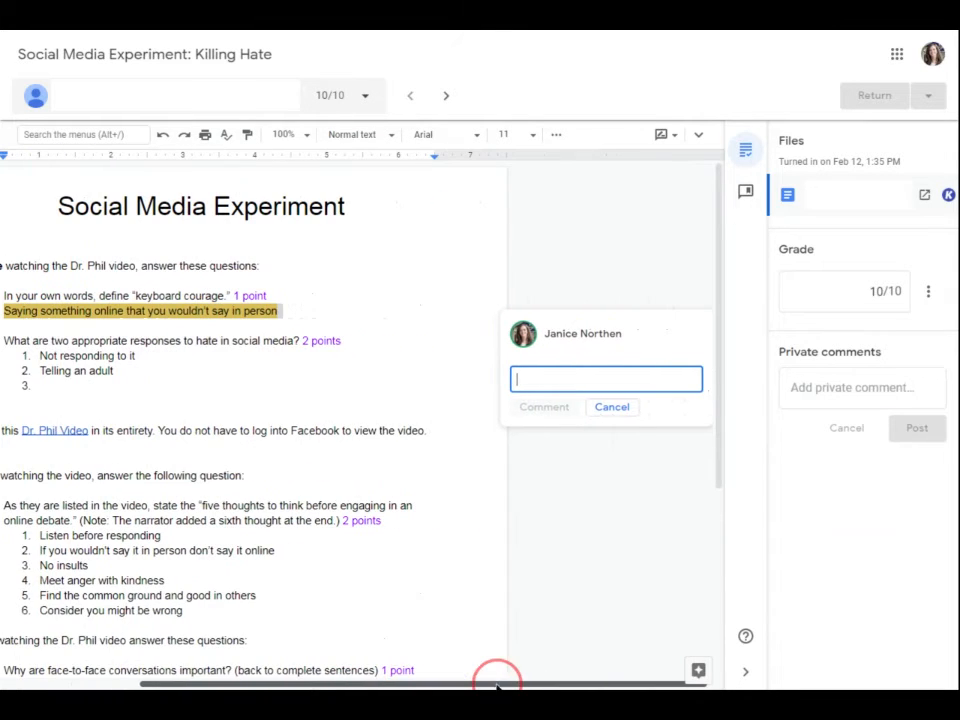
click(745, 195)
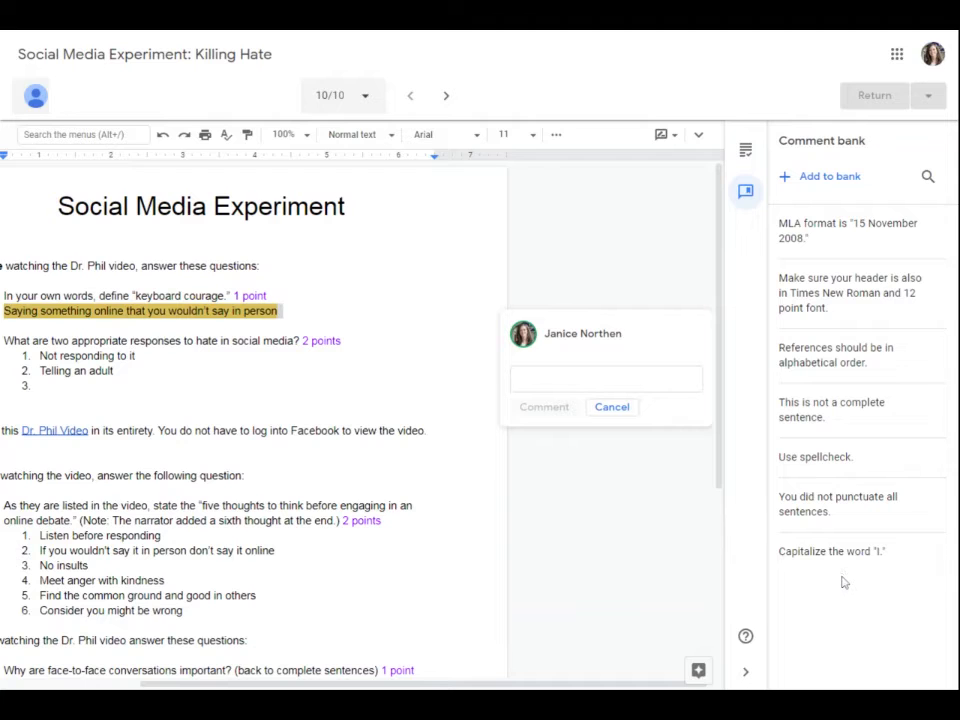
click(658, 380)
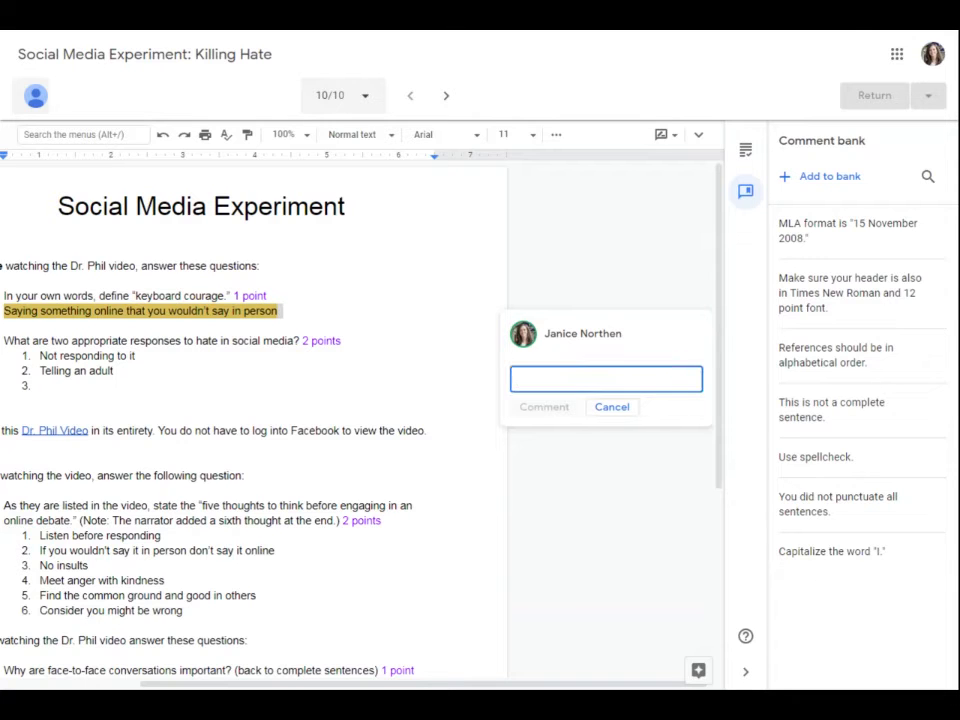
text(#)
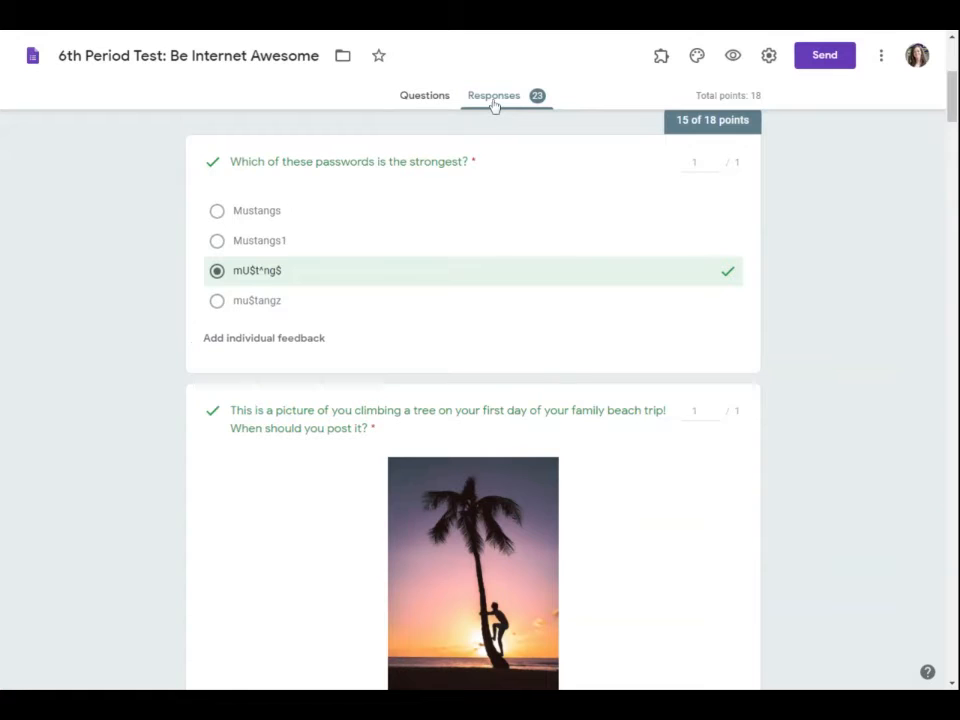
Enter the individual feedback 'Great answer!' for the strongest-password question.
click(232, 341)
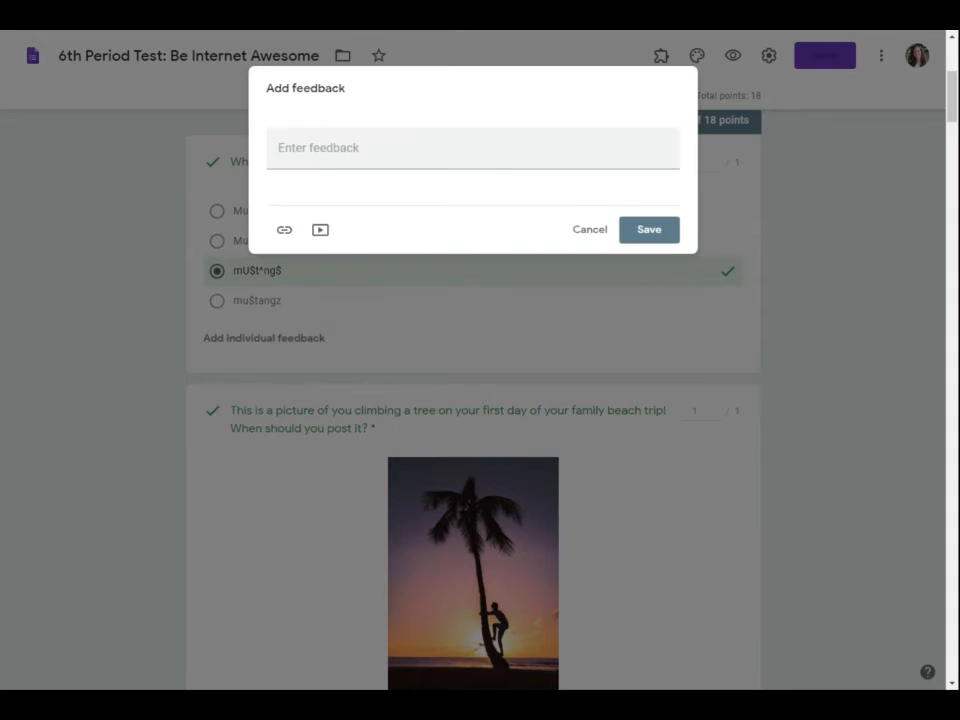
text(Great answer!)
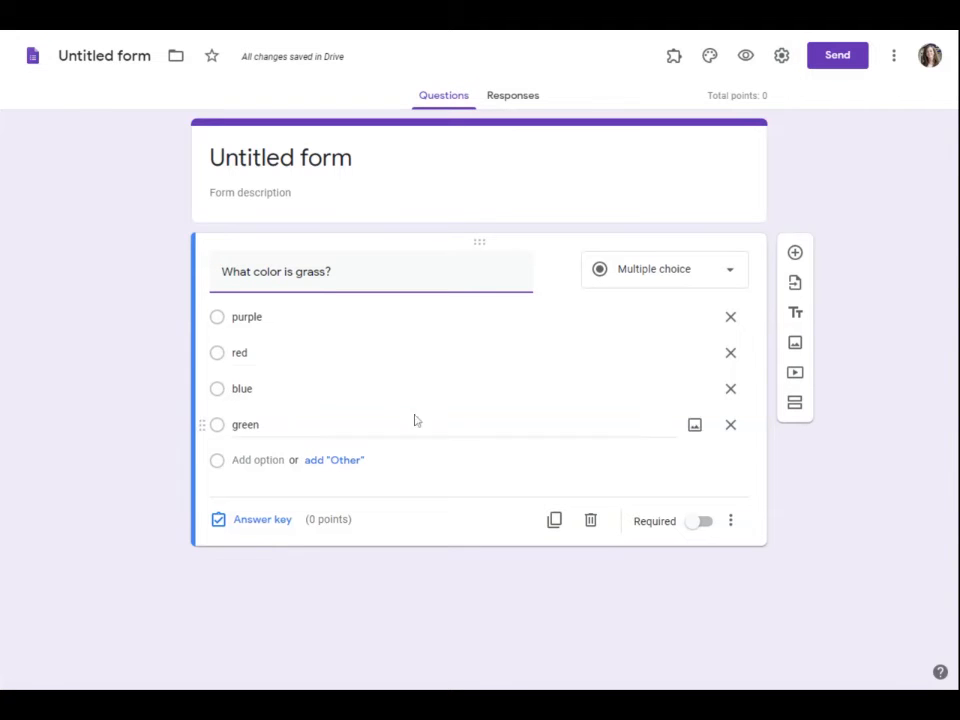
Open the grass question's answer feedback and switch between the Correct and Incorrect answers tabs.
click(266, 522)
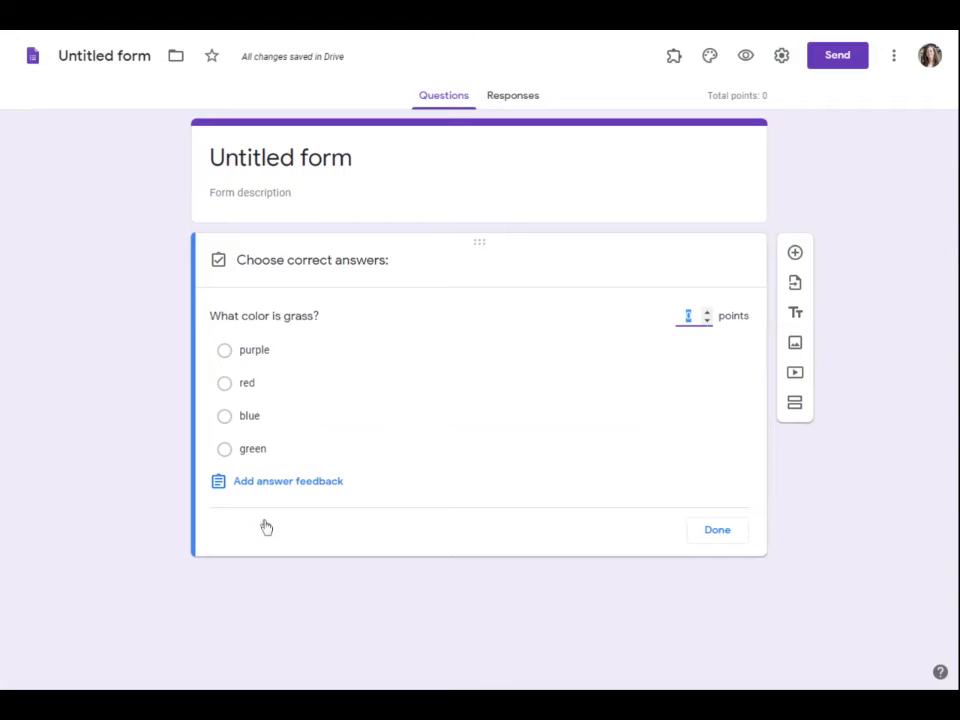
click(289, 484)
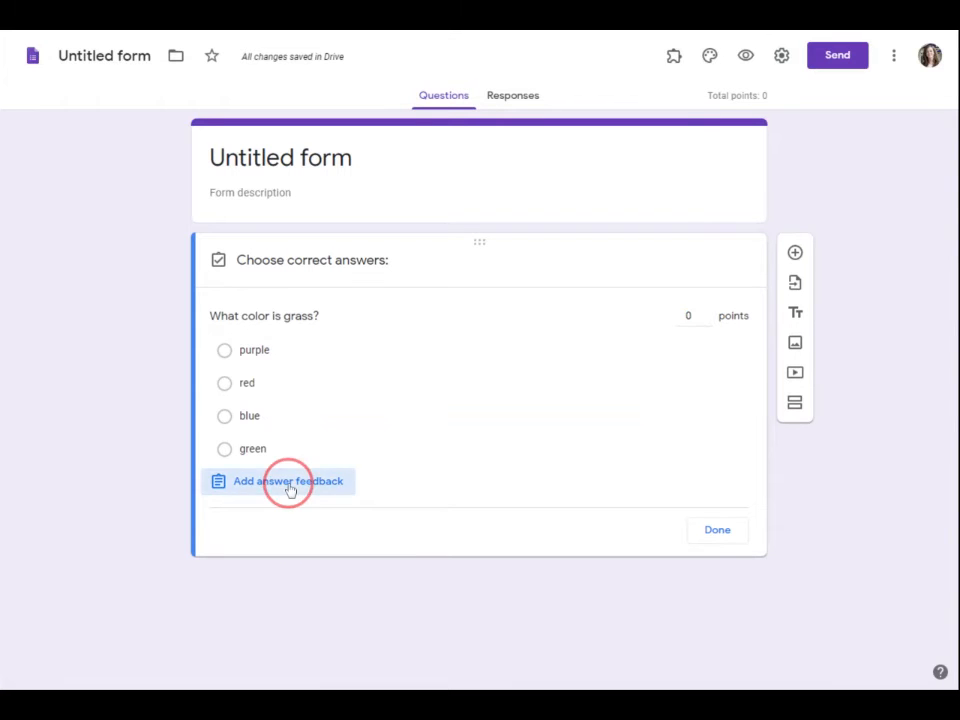
click(320, 188)
click(401, 133)
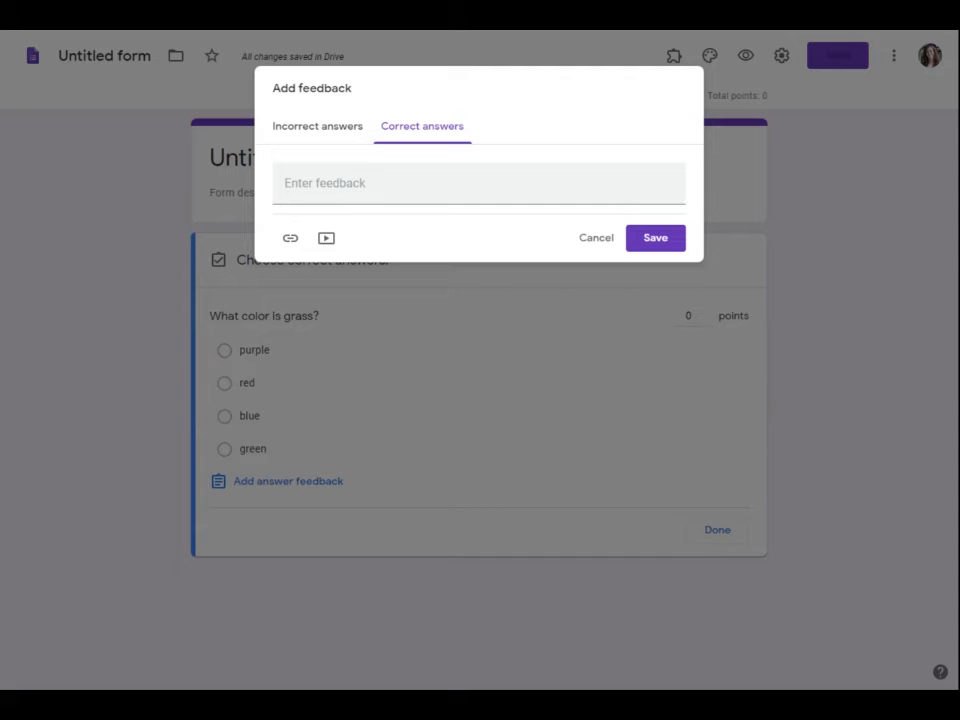
click(321, 141)
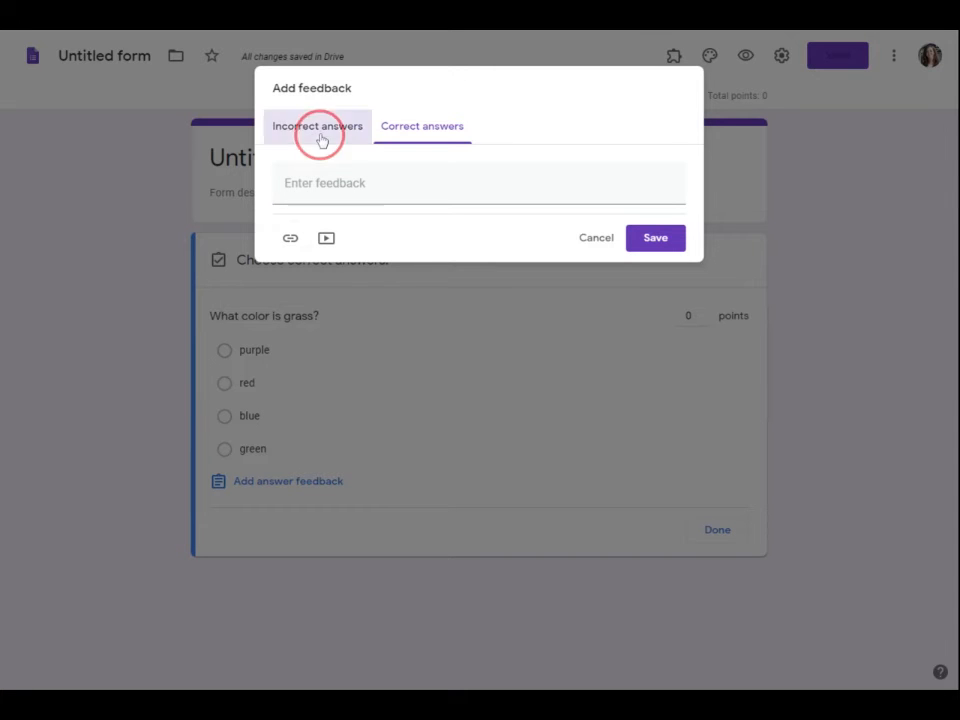
click(416, 139)
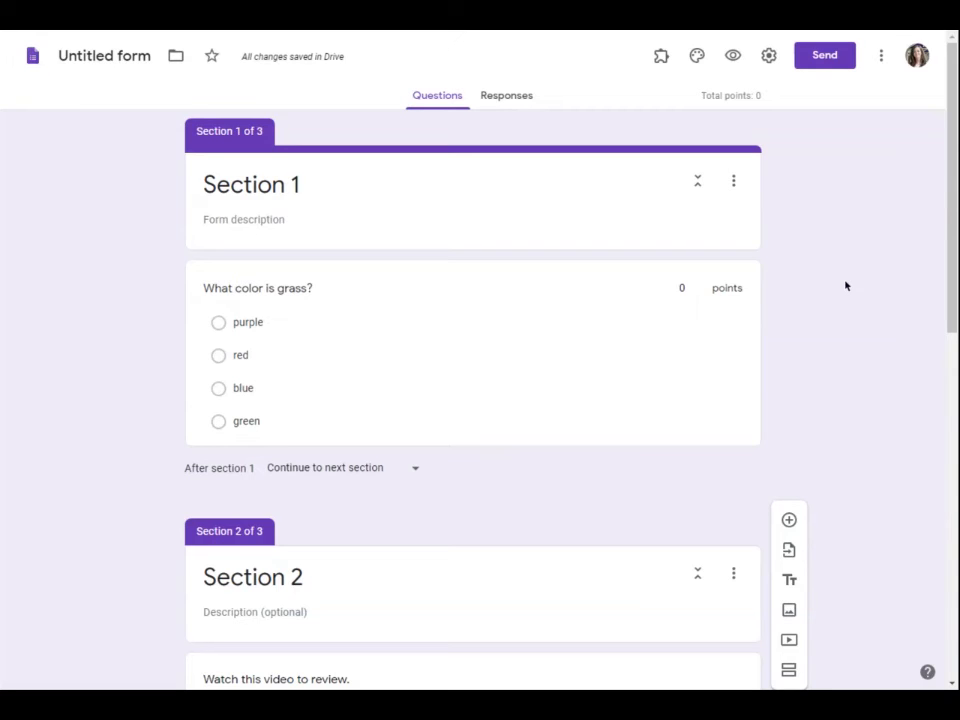
Open the answer key for the 'What color is grass?' question.
scroll(845, 286, down, 8)
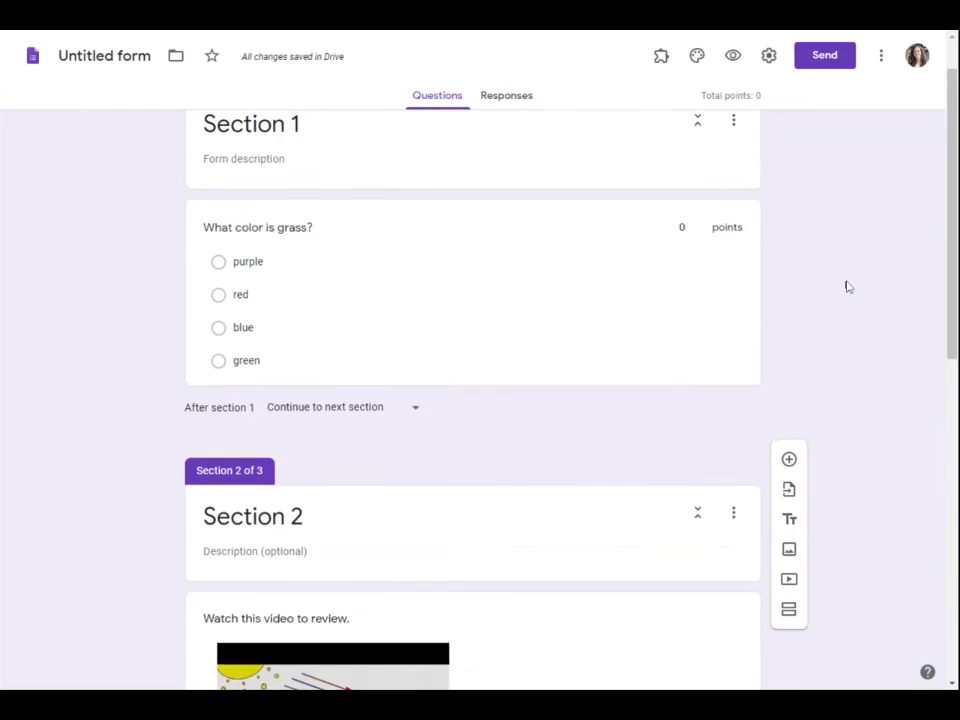
scroll(846, 286, up, 4)
scroll(846, 286, up, 4)
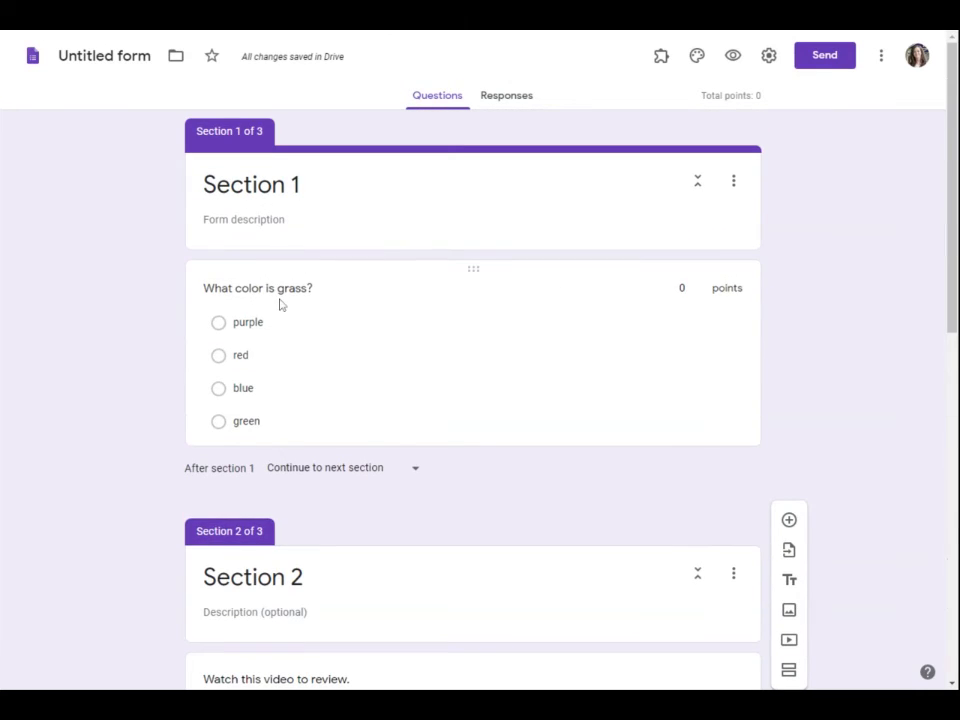
click(242, 320)
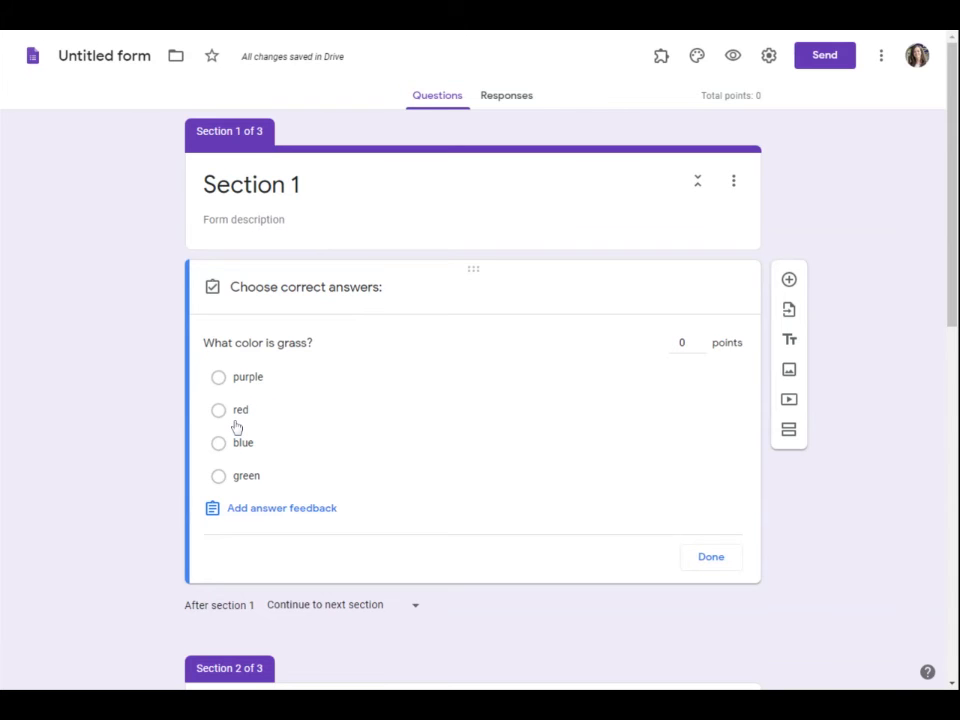
Scroll through the form's sections and open the After section 2 navigation dropdown.
scroll(165, 421, down, 5)
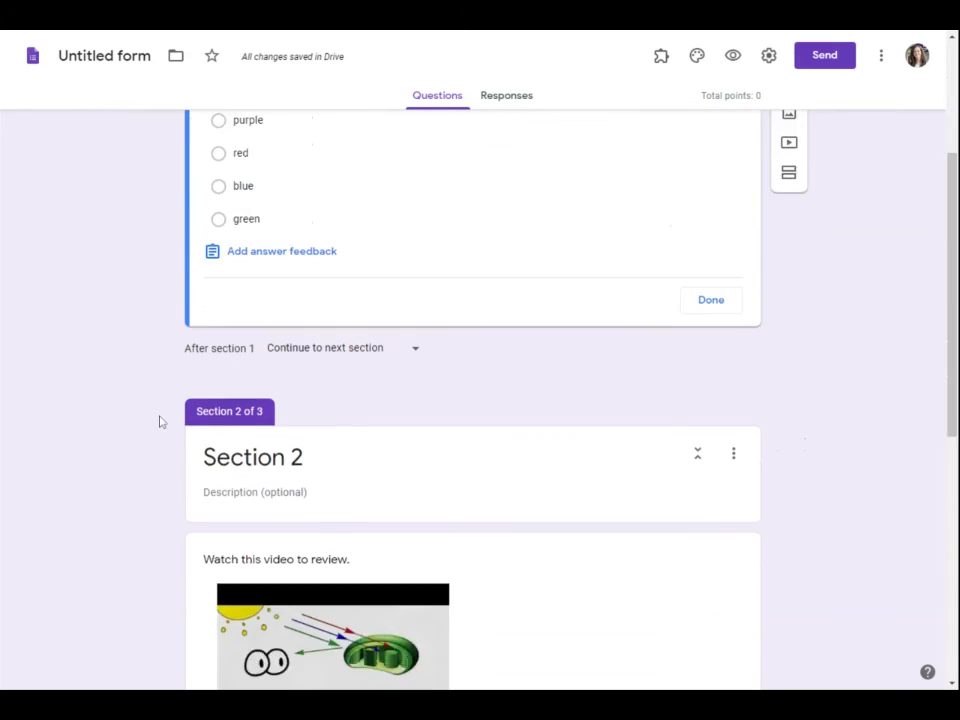
scroll(160, 417, down, 1)
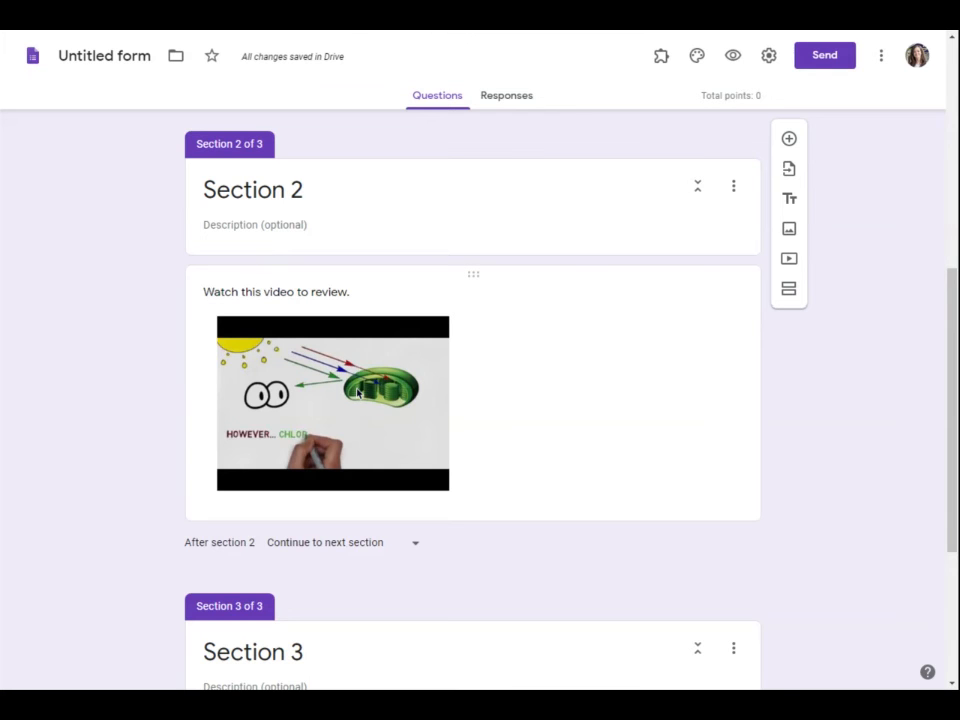
scroll(270, 296, up, 5)
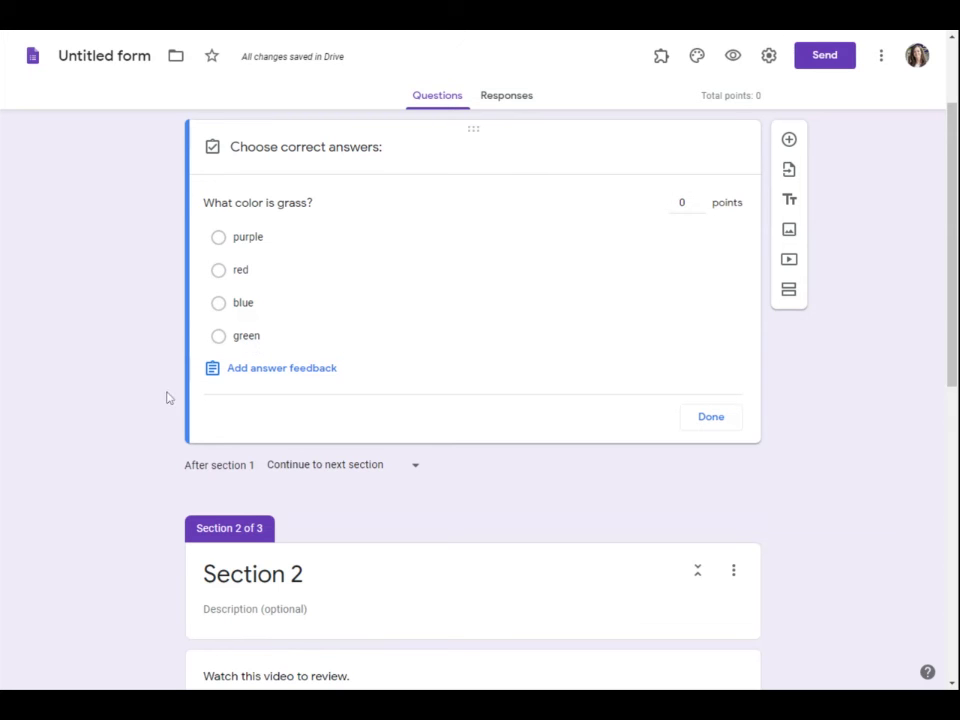
scroll(111, 379, down, 5)
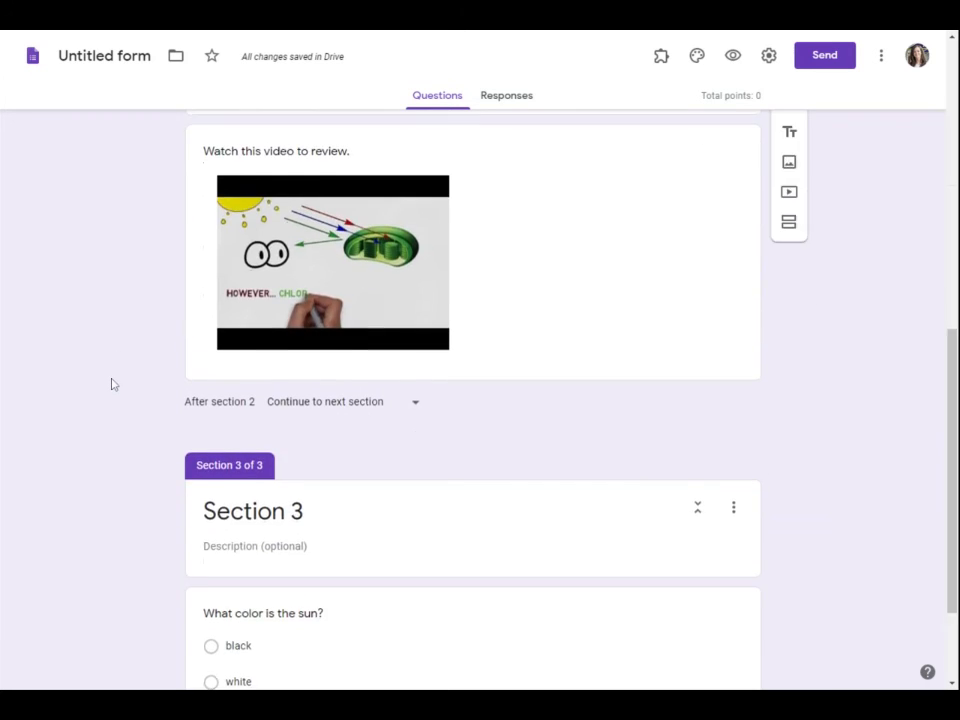
scroll(111, 384, down, 2)
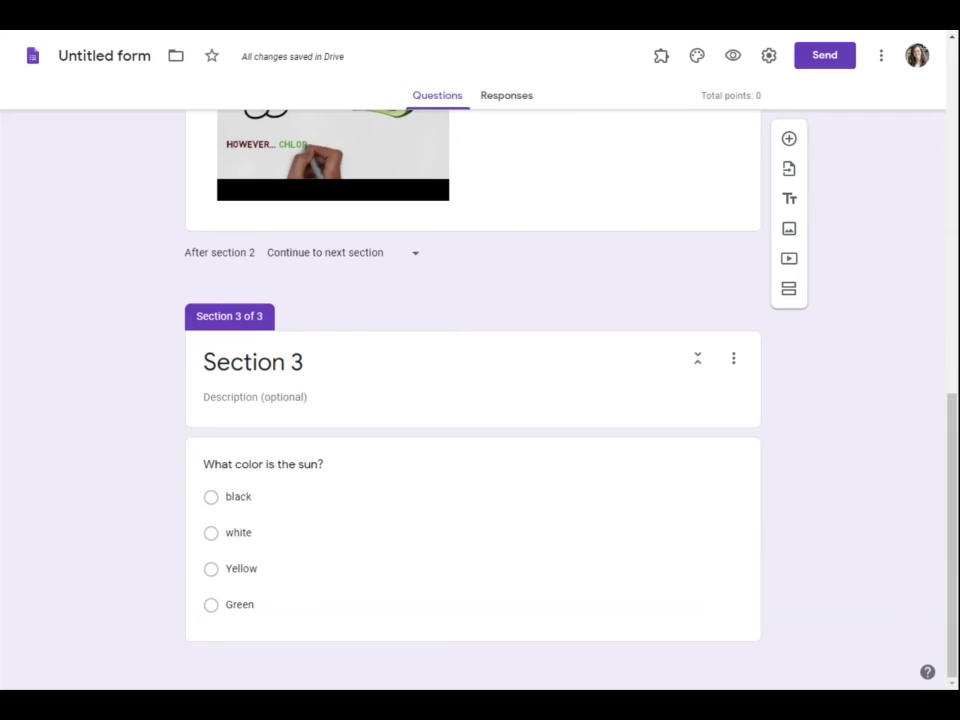
click(360, 253)
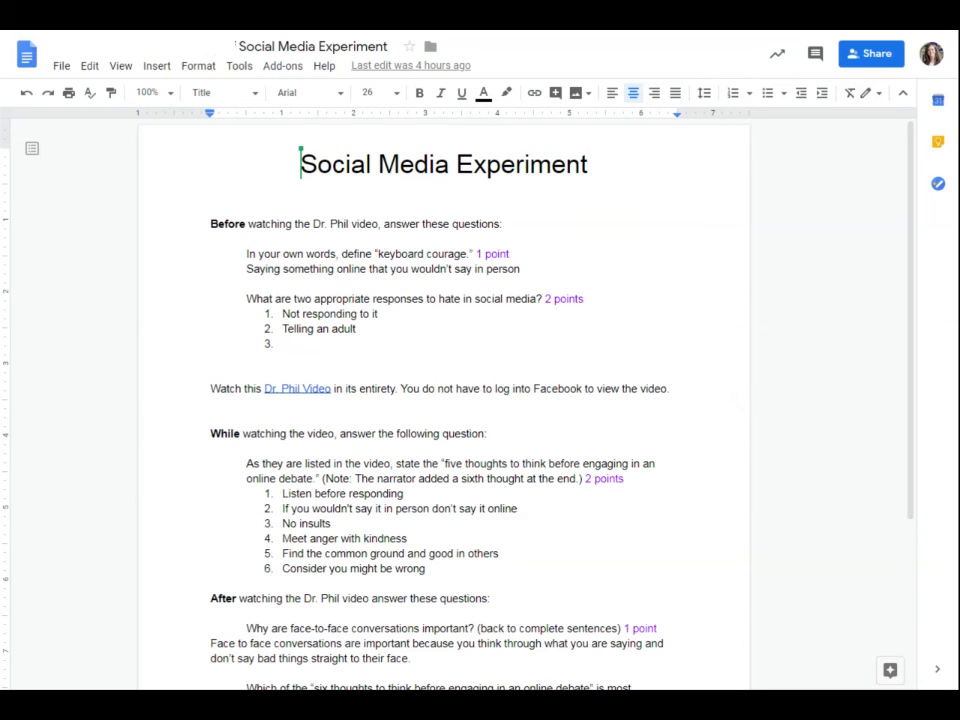
drag(272, 433, 468, 436)
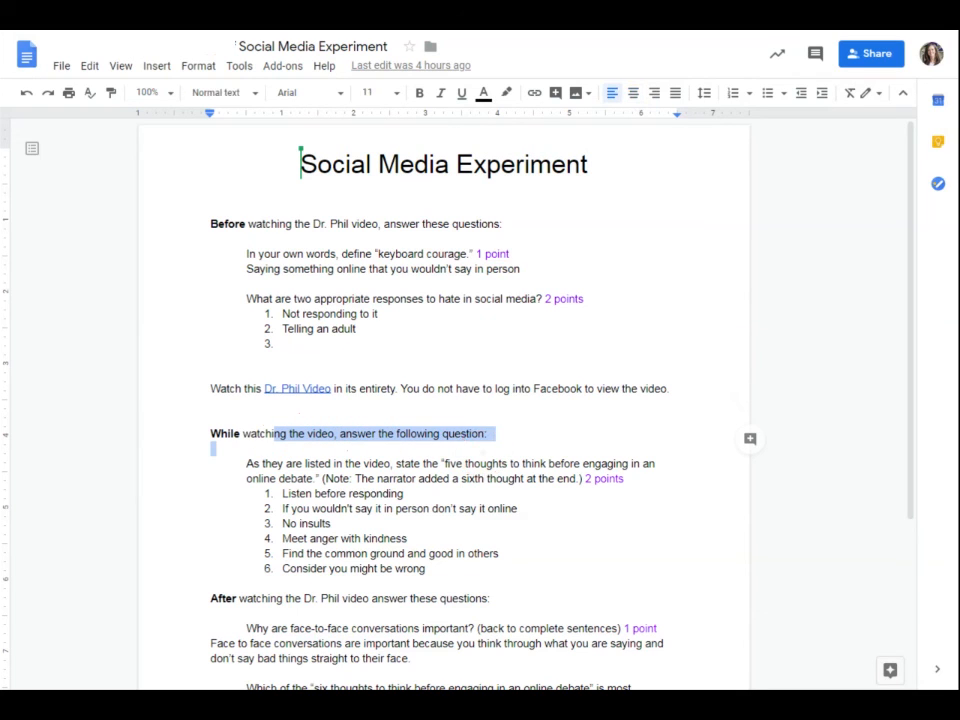
click(531, 439)
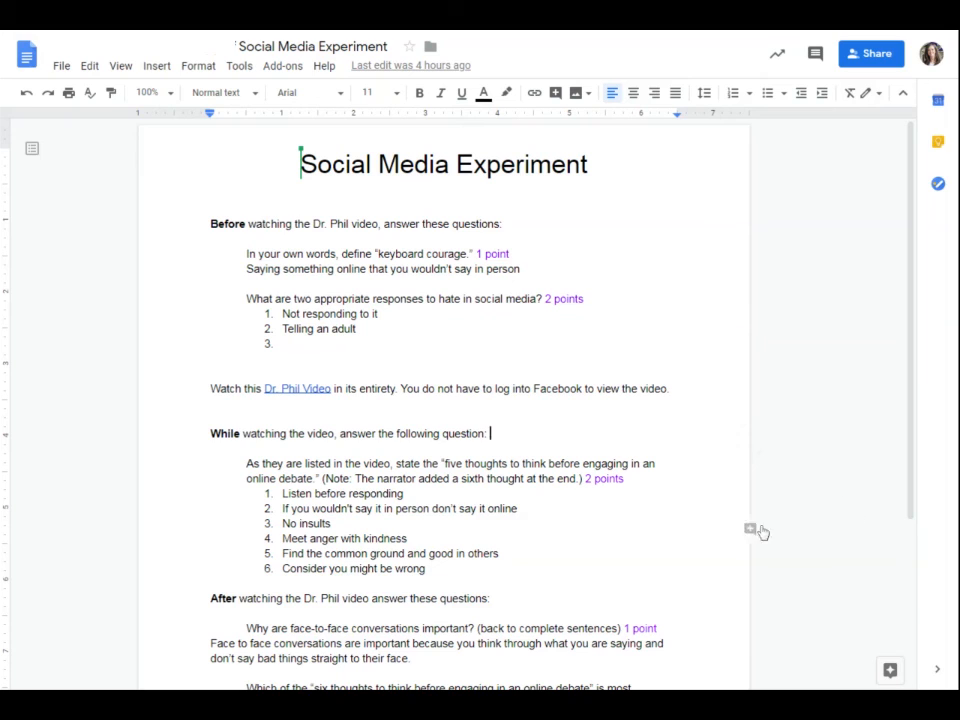